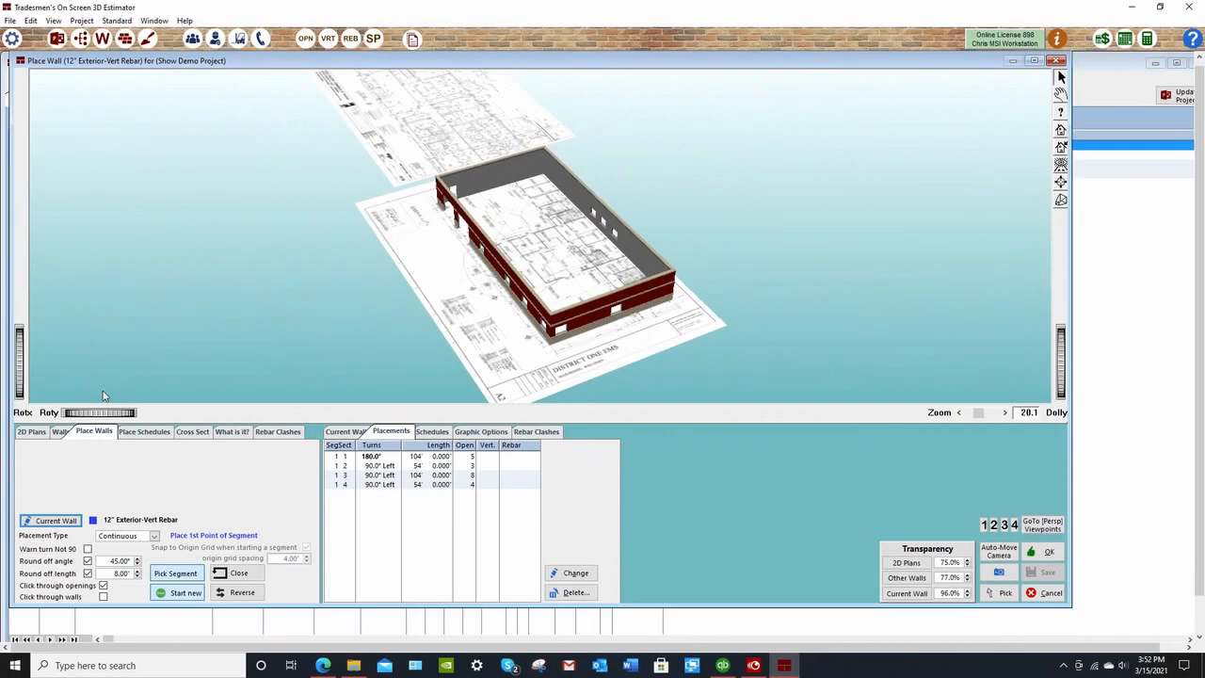
Make the 4" Interior CMU wall the current wall, using the project's wall list
left_click(59, 432)
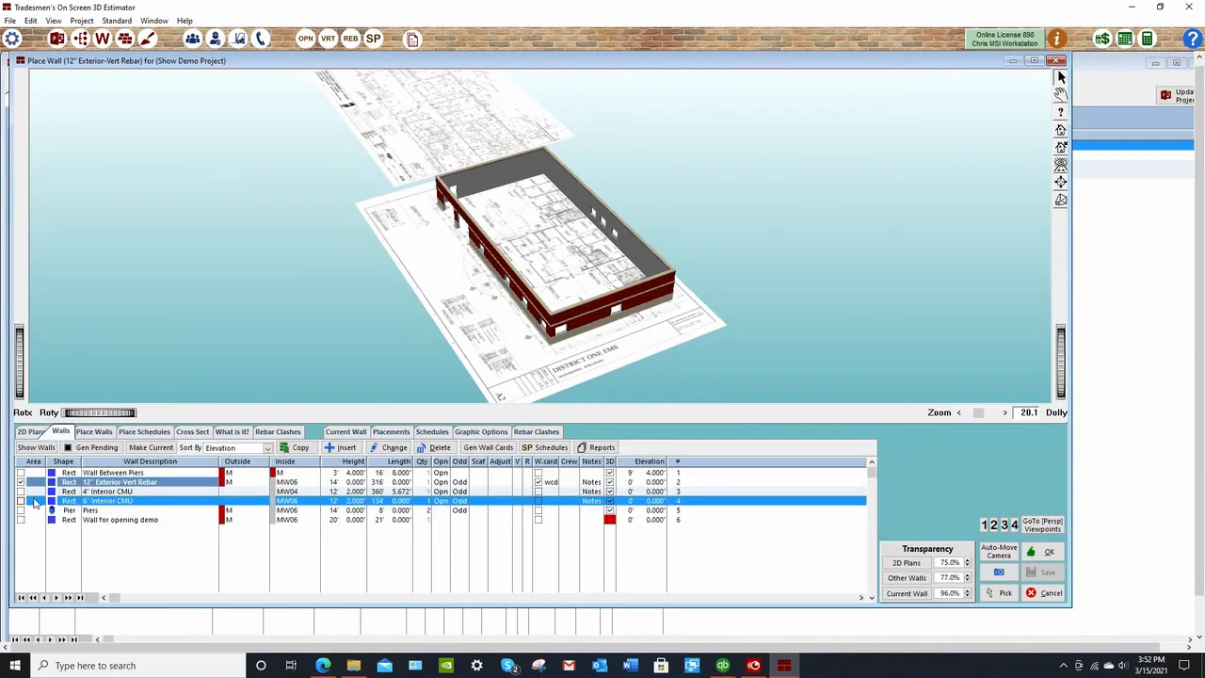
left_click(81, 493)
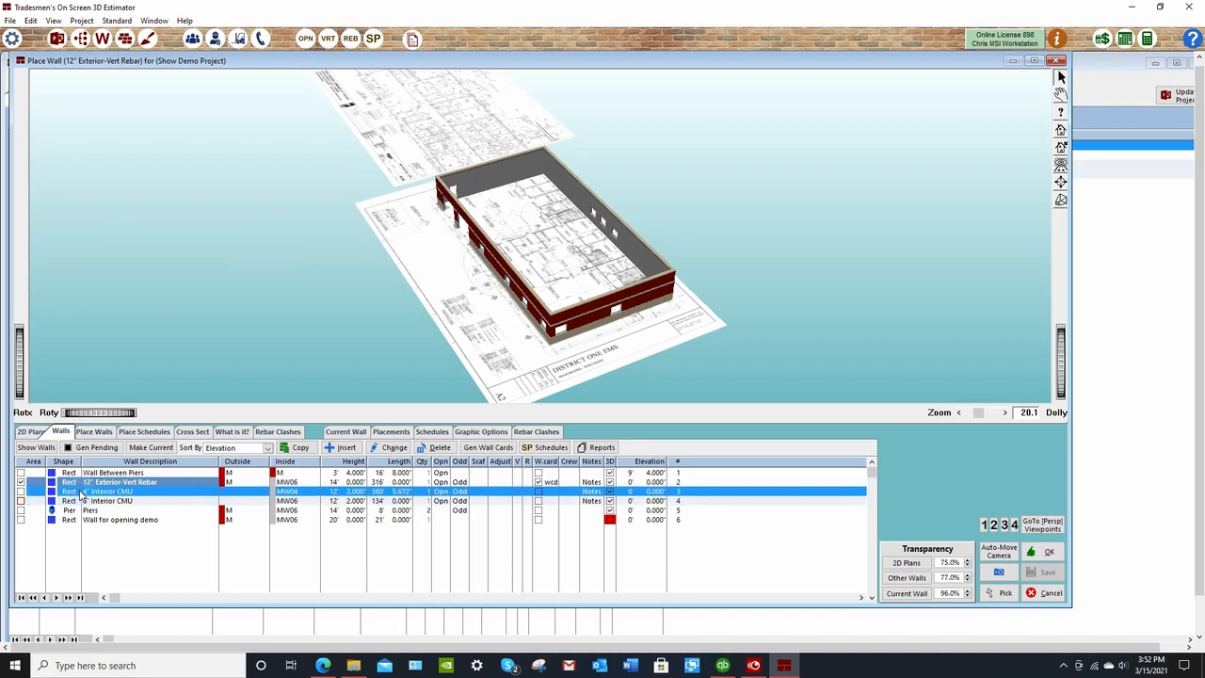
left_click(140, 448)
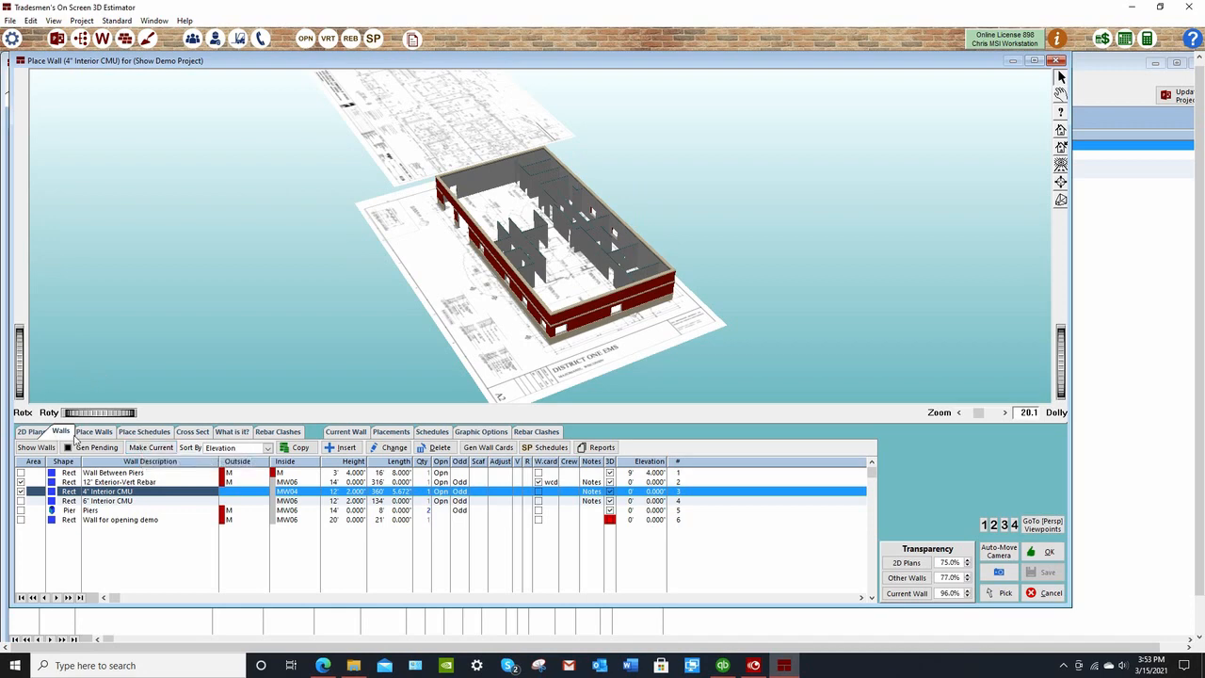
left_click(97, 433)
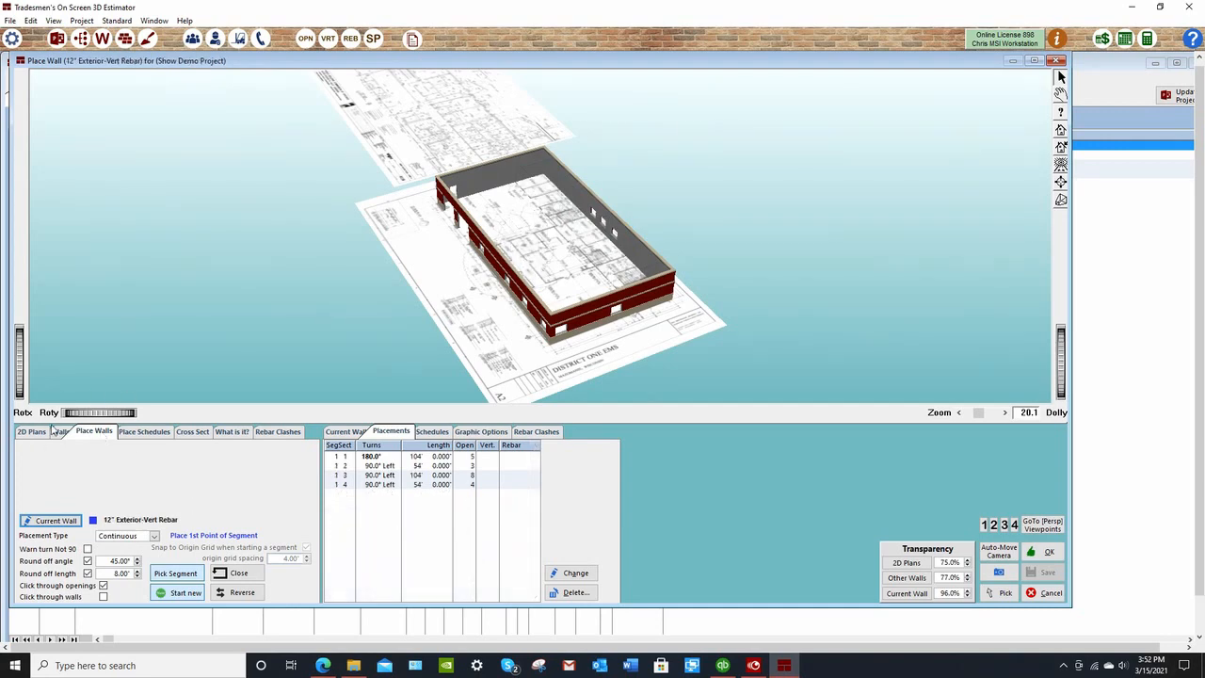
left_click(60, 432)
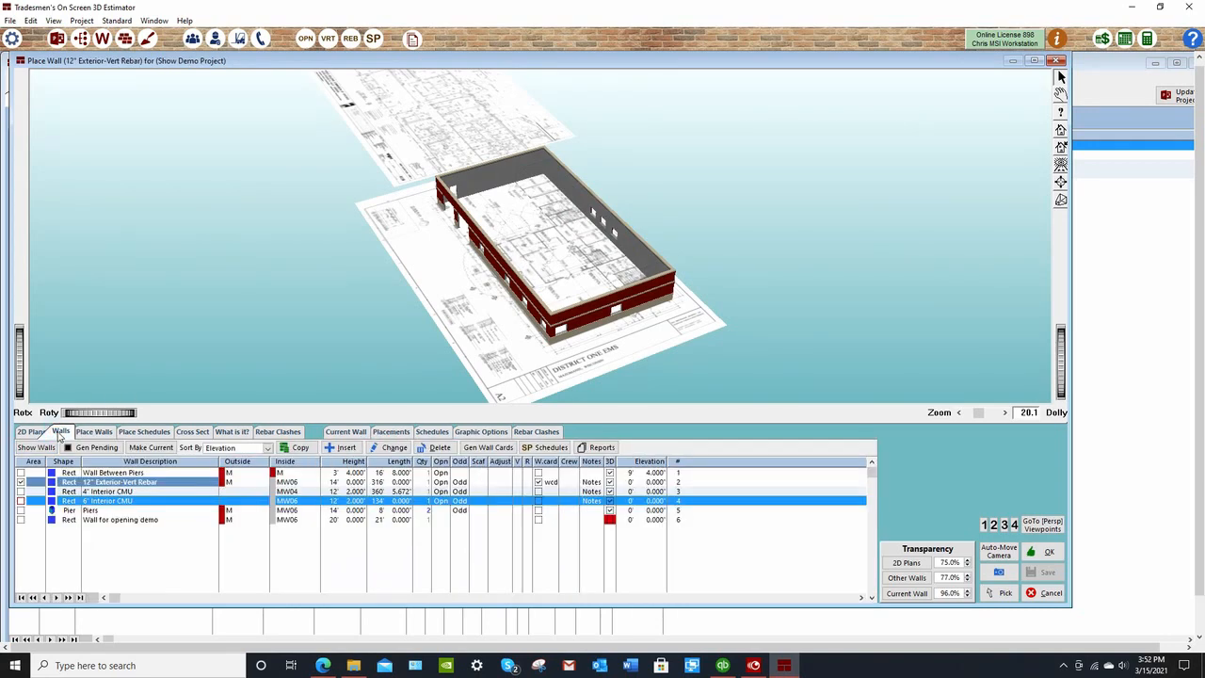
left_click(81, 491)
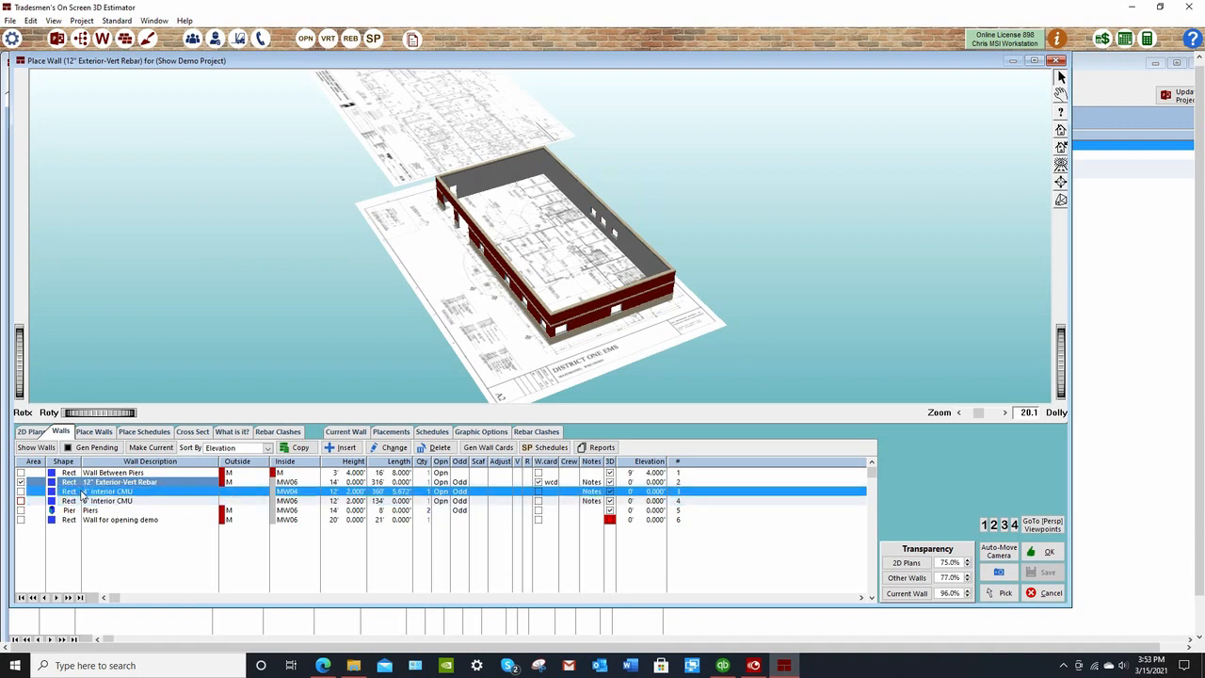
left_click(142, 447)
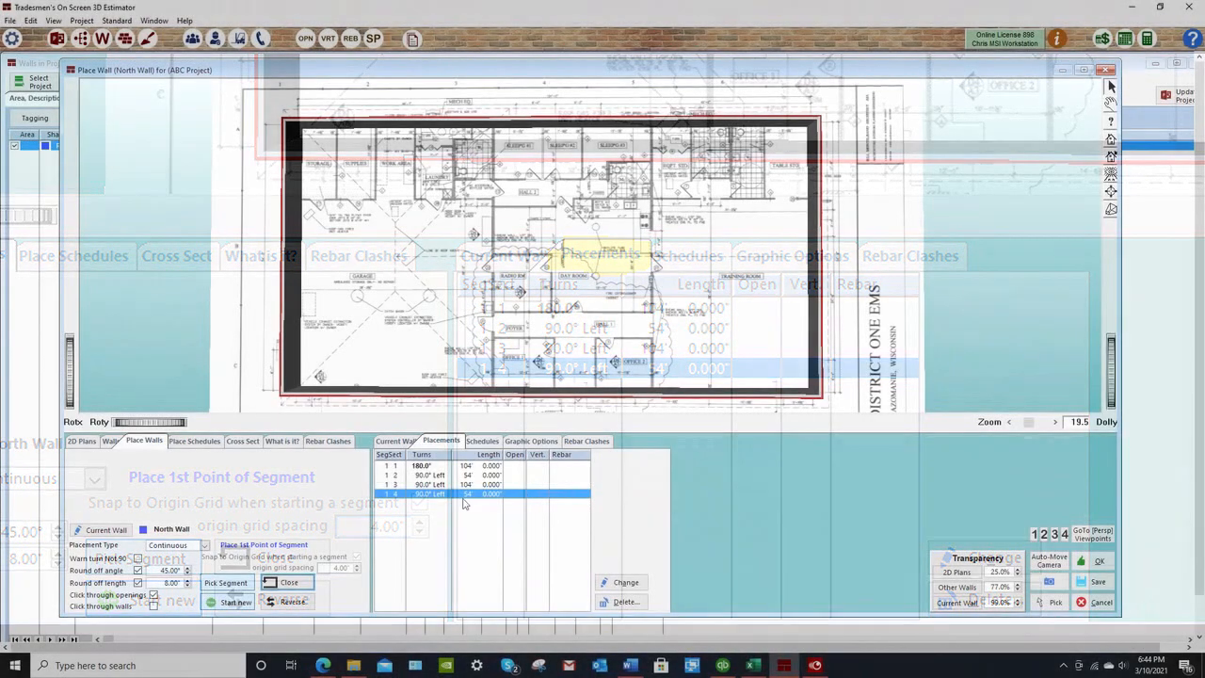
Open precision editing for section 4 of the North Wall placement and accept its turn and length values
right_click(462, 497)
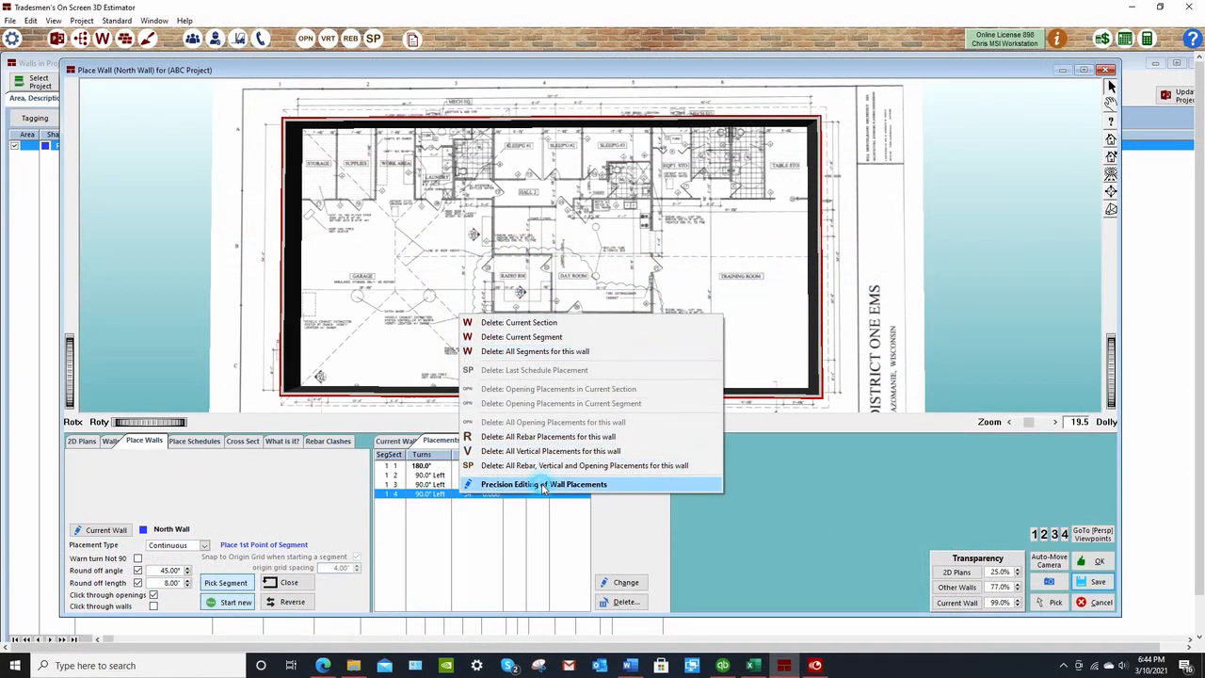
left_click(543, 487)
key("Tab")
key("shift+Tab")
left_click_drag(514, 437, 639, 463)
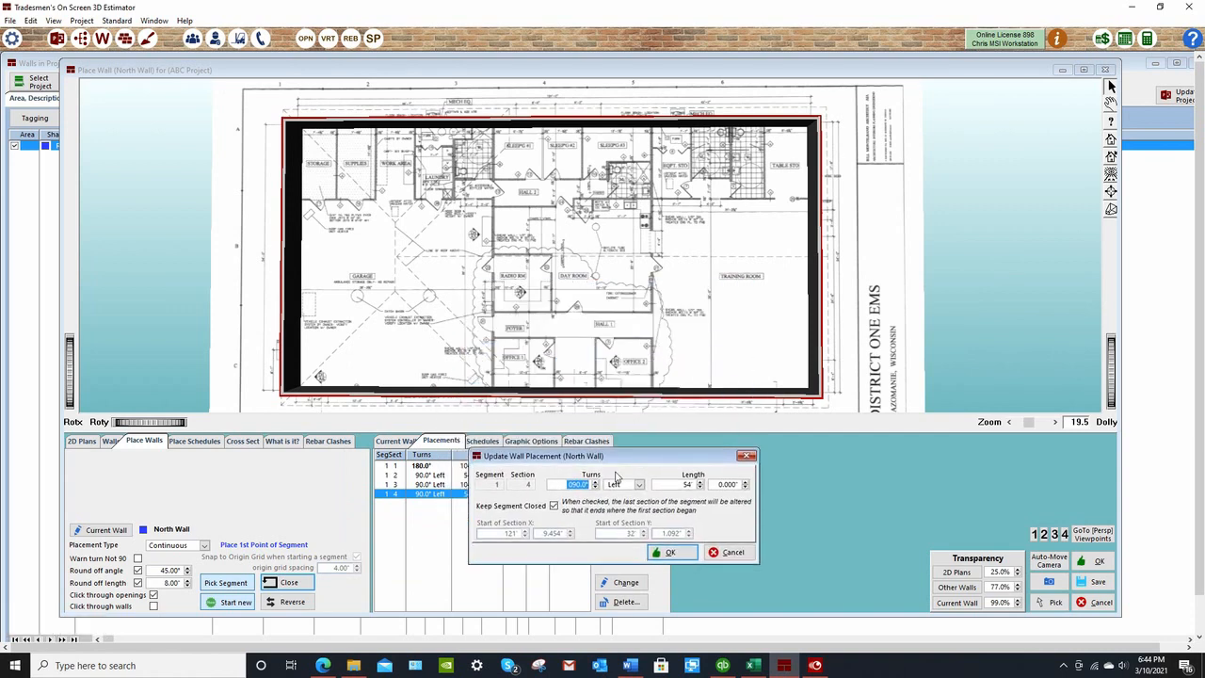
left_click(667, 555)
right_click(544, 499)
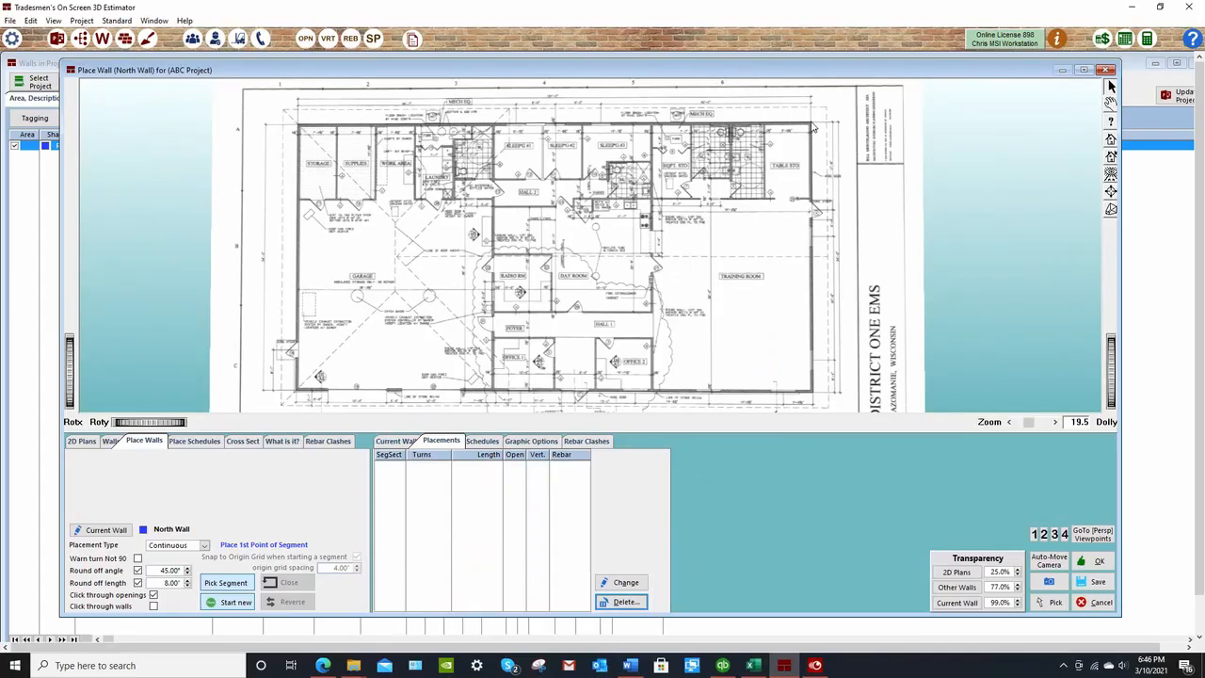
Place the North Wall along the floor plan's exterior outline from the upper-right corner, as a closed segment of 104' and 54' sections
left_click(812, 125)
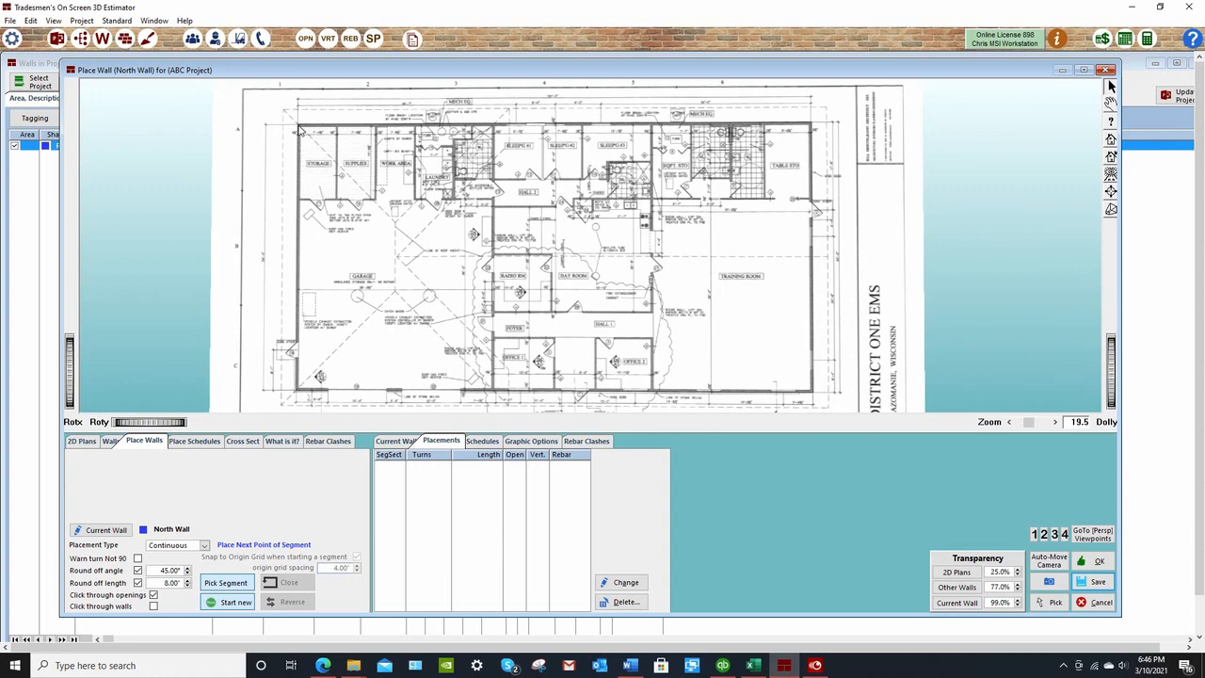
left_click(300, 129)
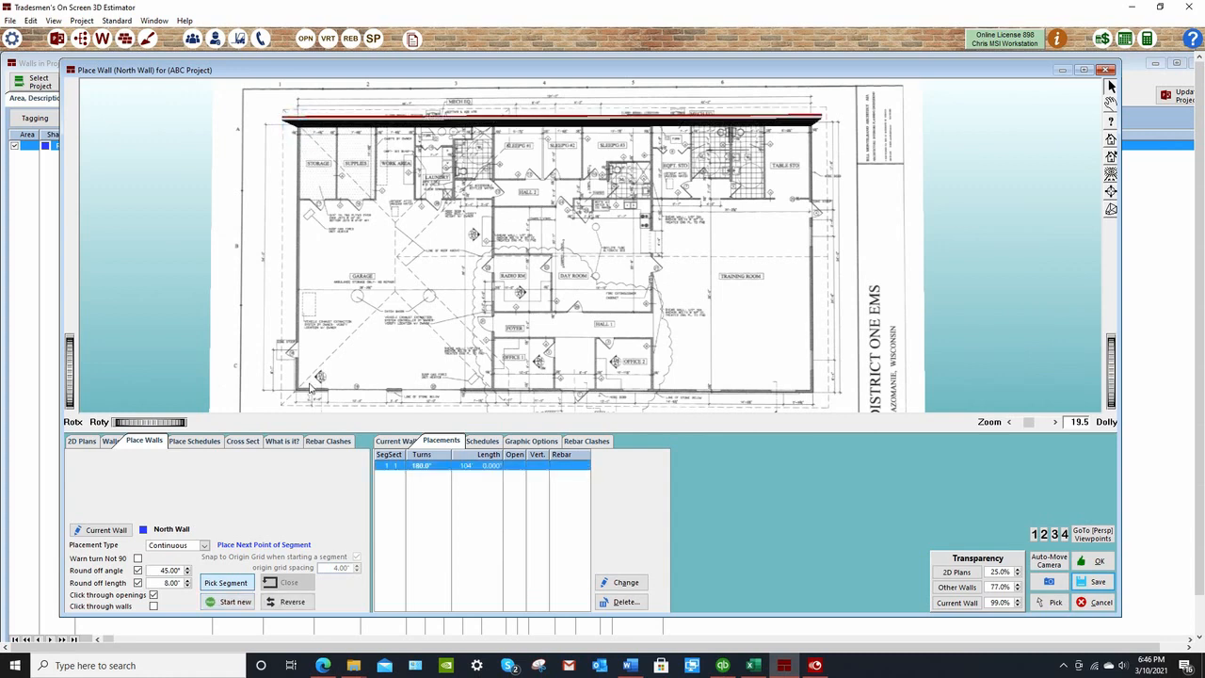
left_click(294, 394)
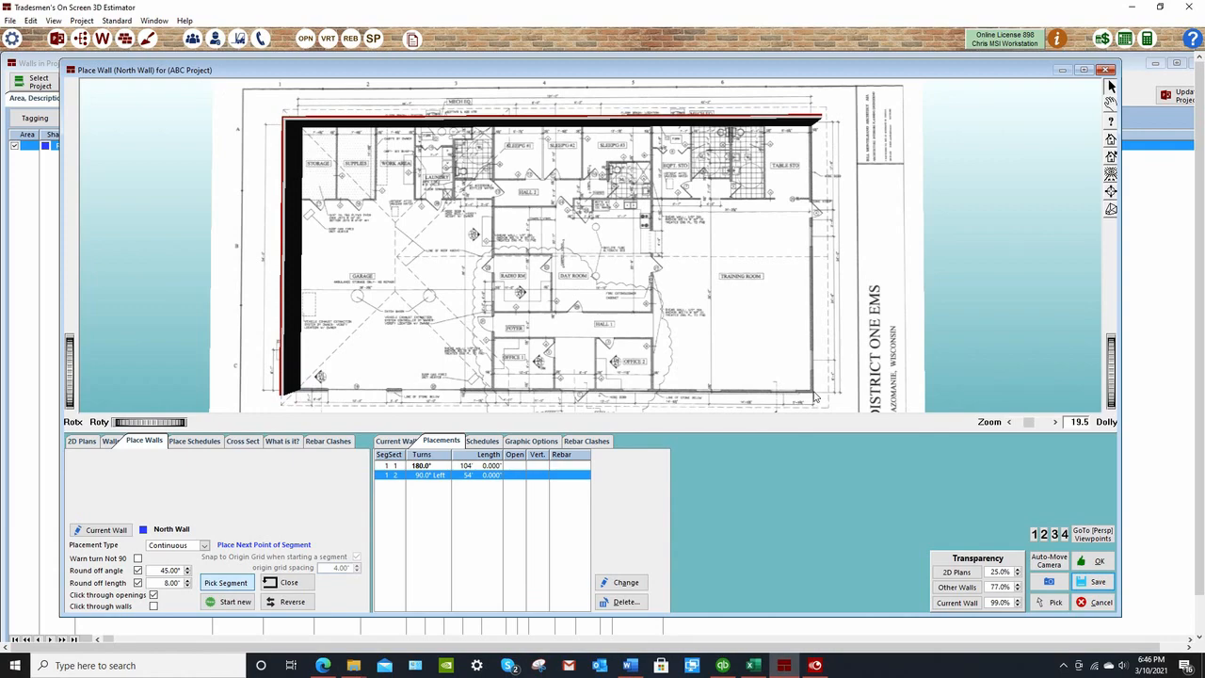
left_click(816, 398)
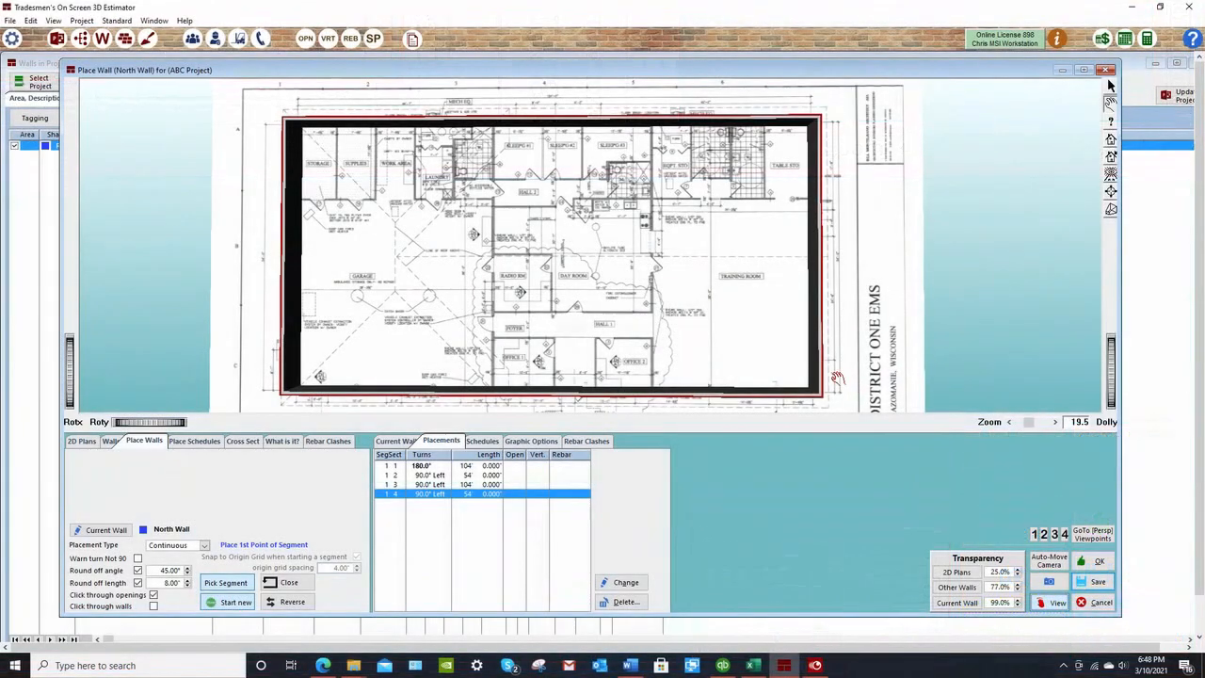
left_click_drag(837, 379, 812, 354)
left_click_drag(421, 373, 414, 279)
left_click_drag(843, 340, 818, 297)
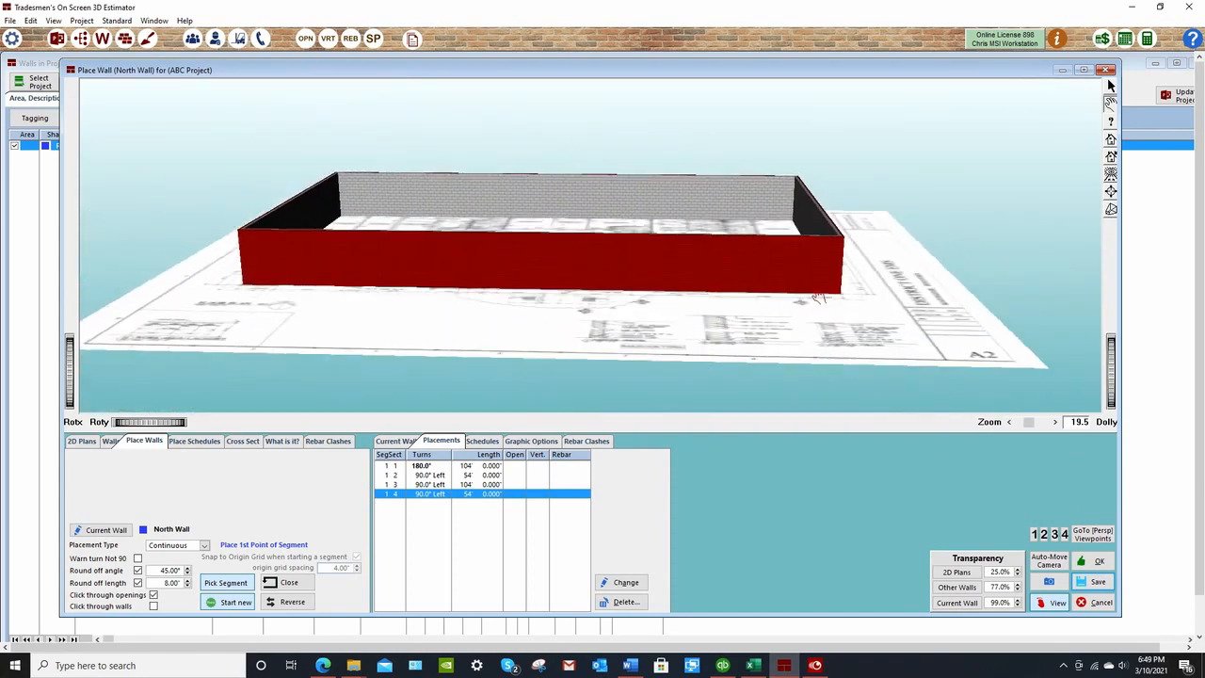
mouse_move(855, 258)
left_mouse_down()
mouse_move(869, 236)
mouse_move(754, 245)
mouse_move(860, 242)
left_mouse_up()
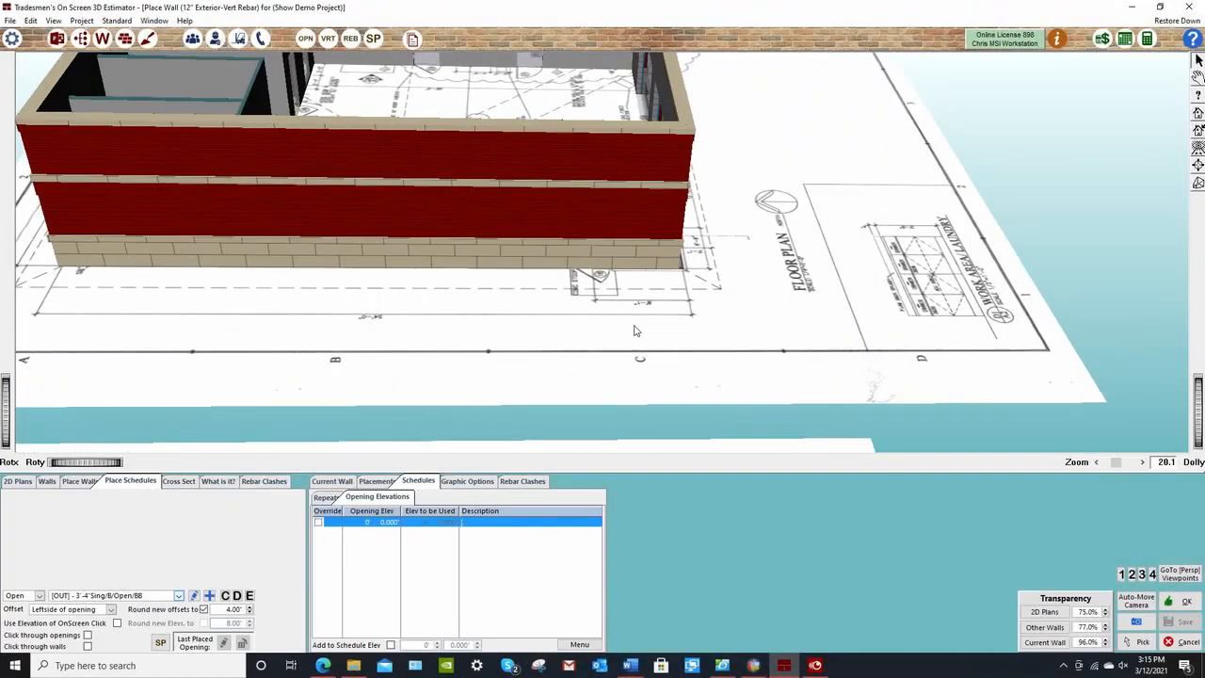
Place the 3'-4" single door opening at door 18 by the concrete stoop, with the current exterior wall made transparent only during placement
scroll(634, 331, "up", 5)
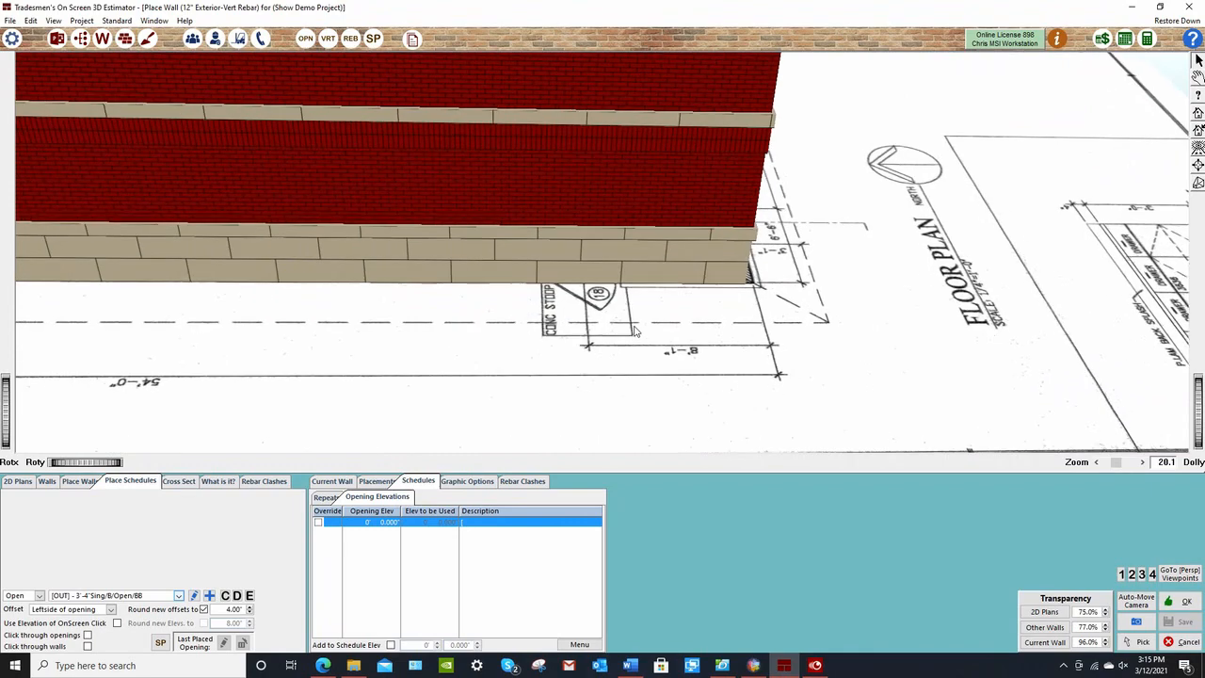
scroll(635, 331, "up", 2)
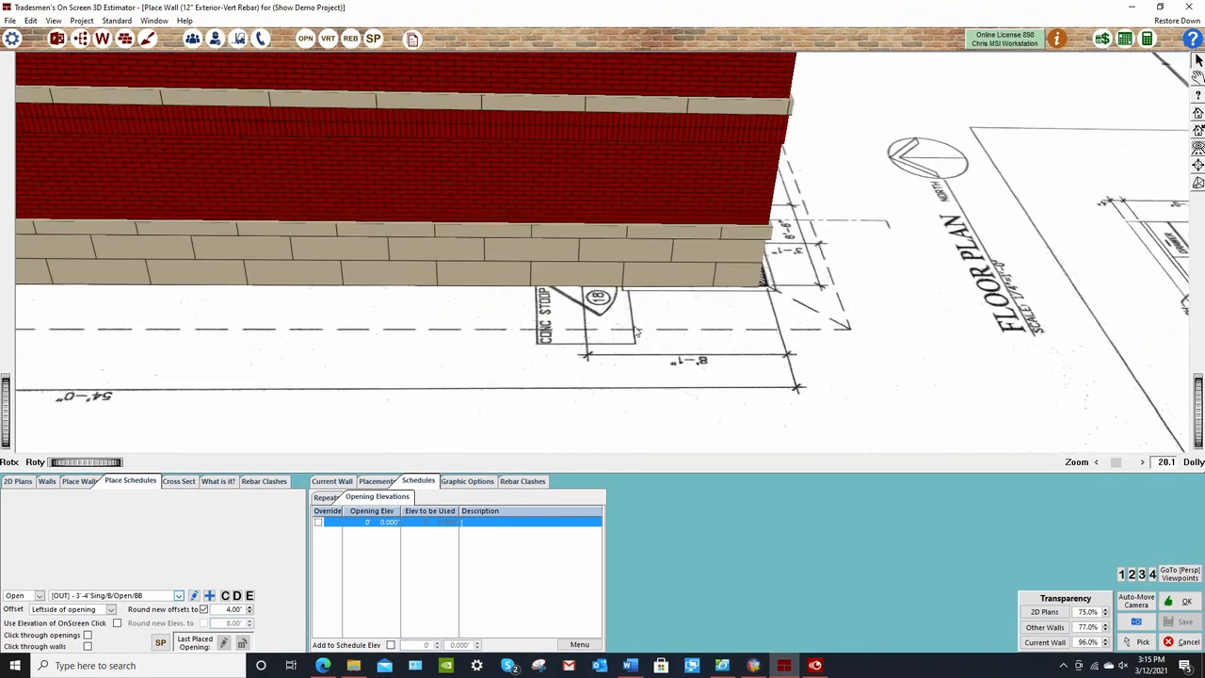
left_click(1047, 643)
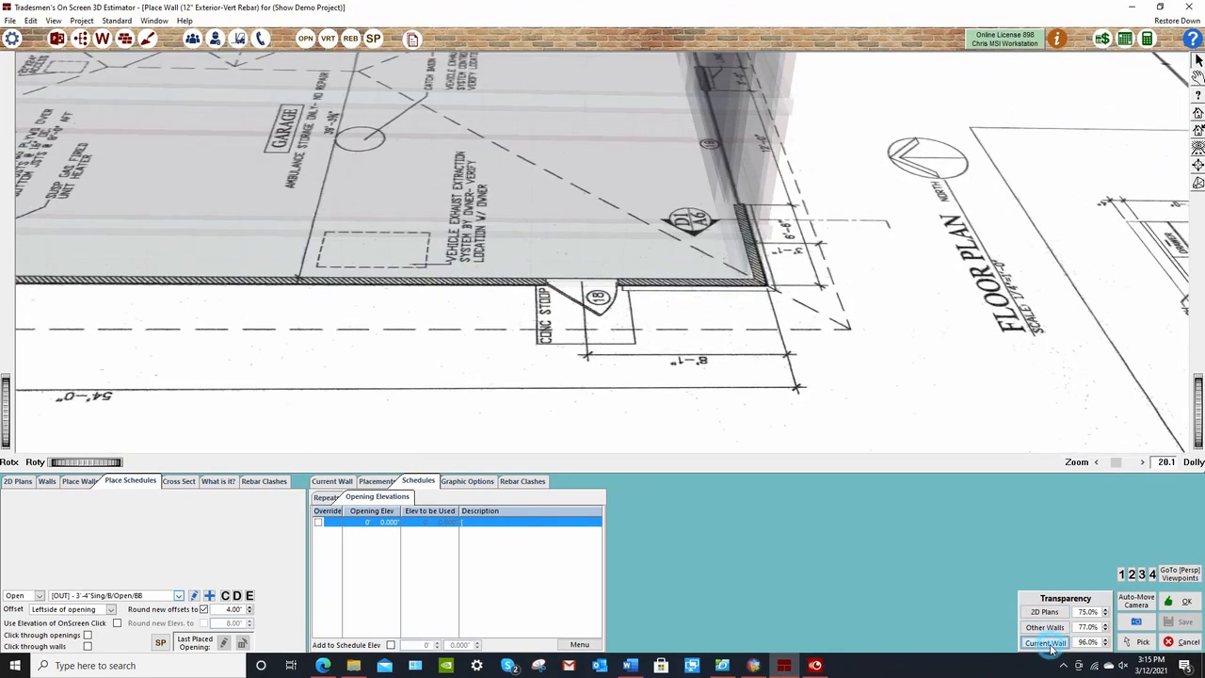
left_click(546, 283)
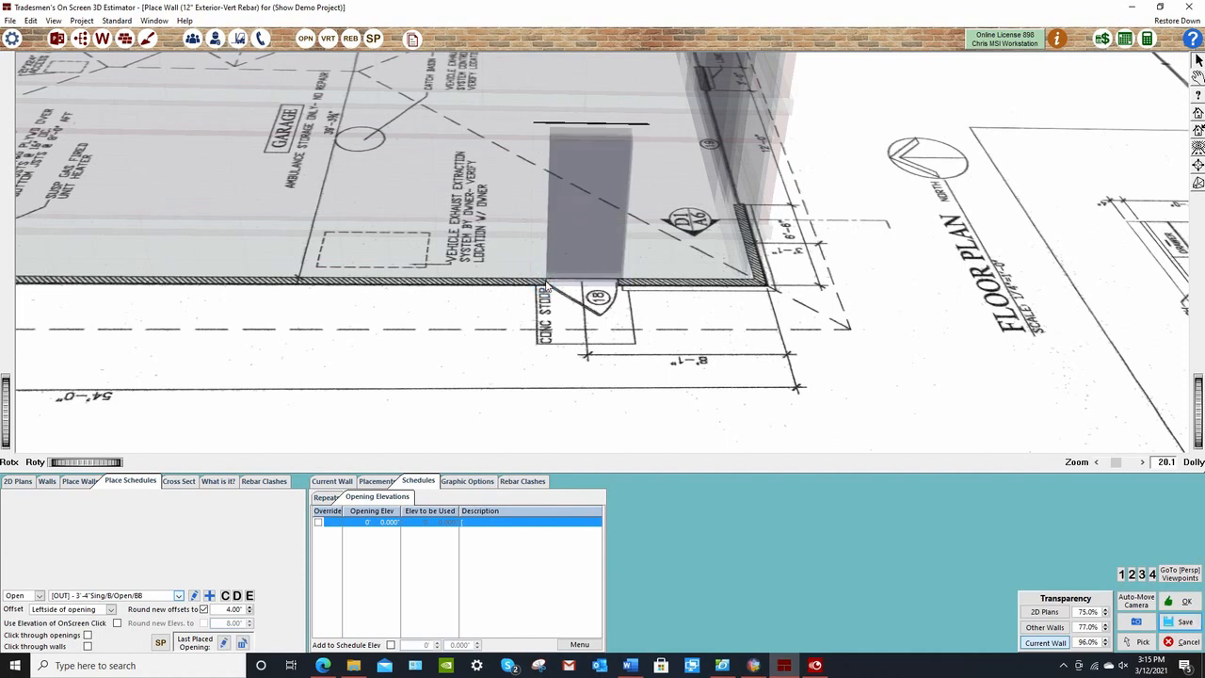
left_click(1047, 643)
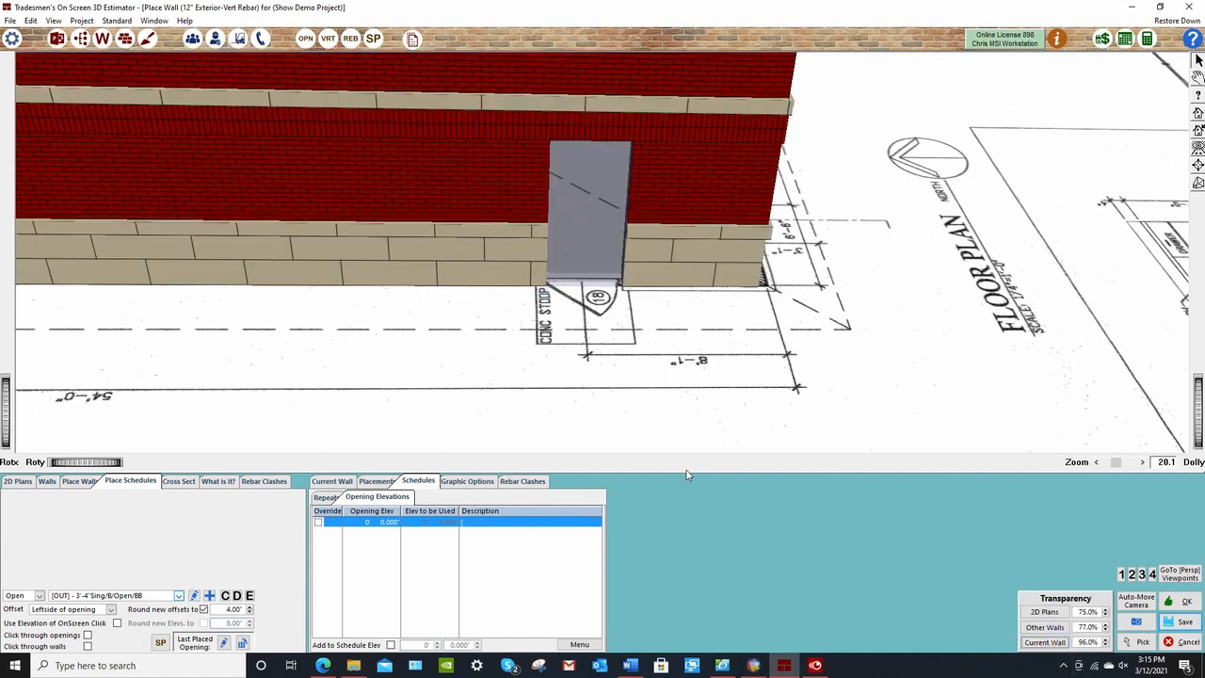
Compare the whole building with transparency toggled on and off for the 2D plans, other walls and current wall
left_click(80, 481)
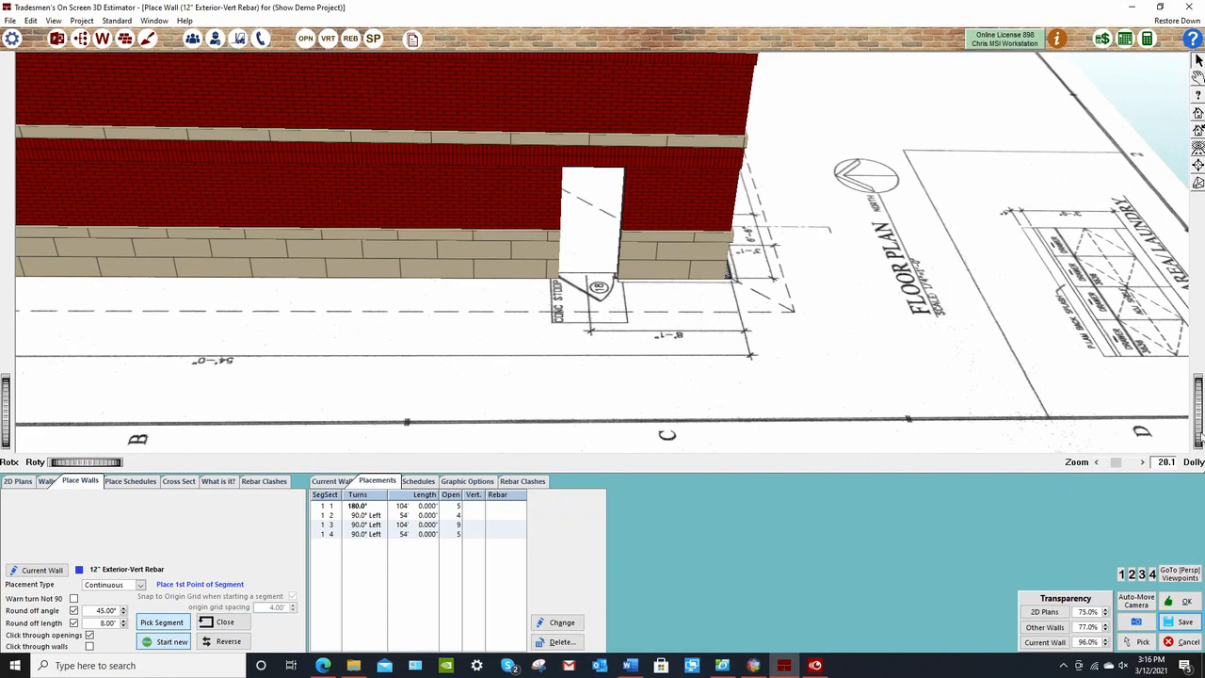
left_click_drag(1198, 423, 1199, 369)
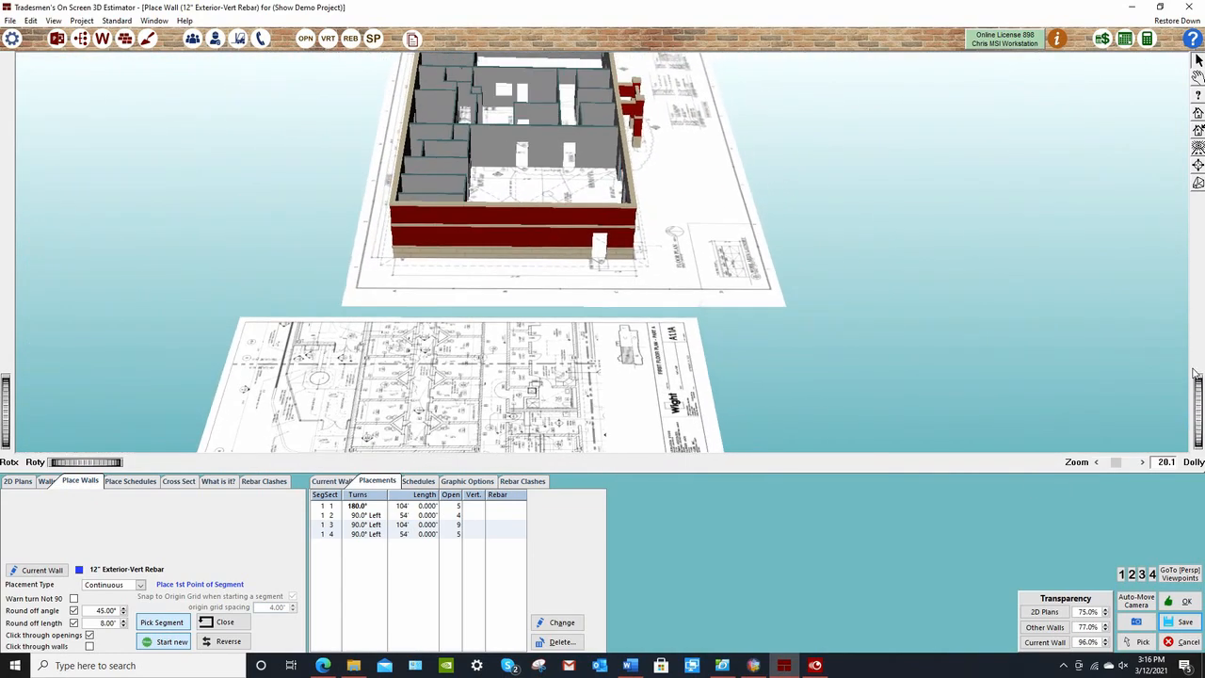
left_click(1054, 612)
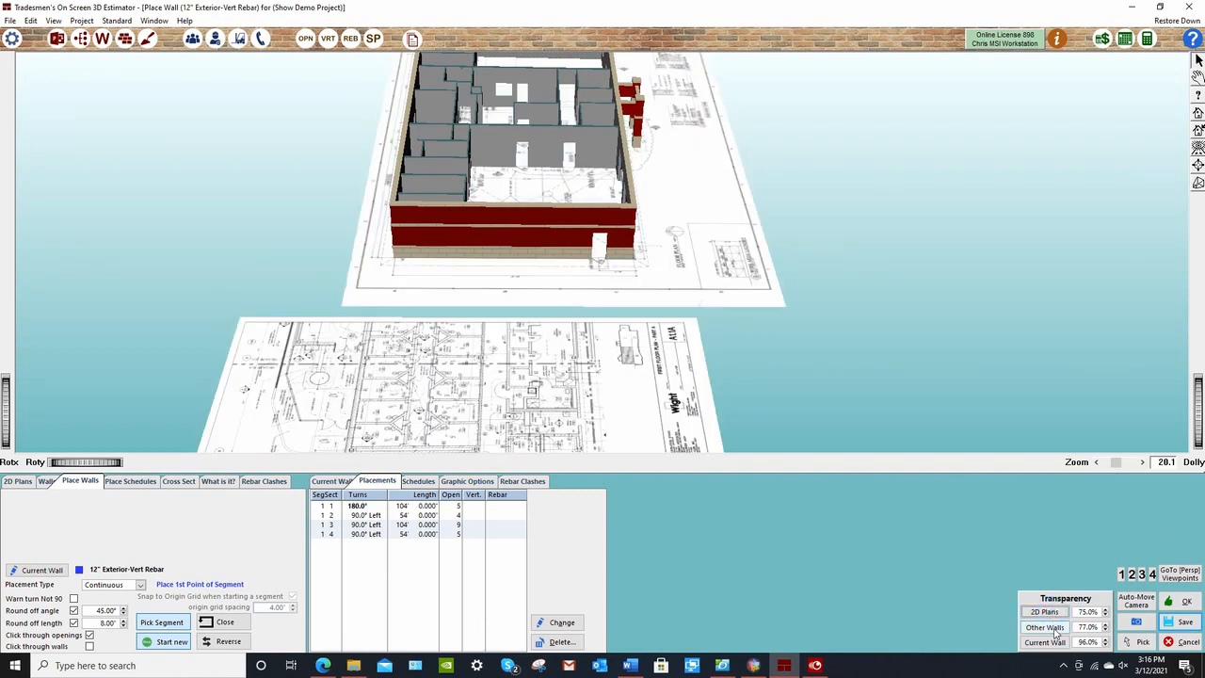
left_click(1046, 627)
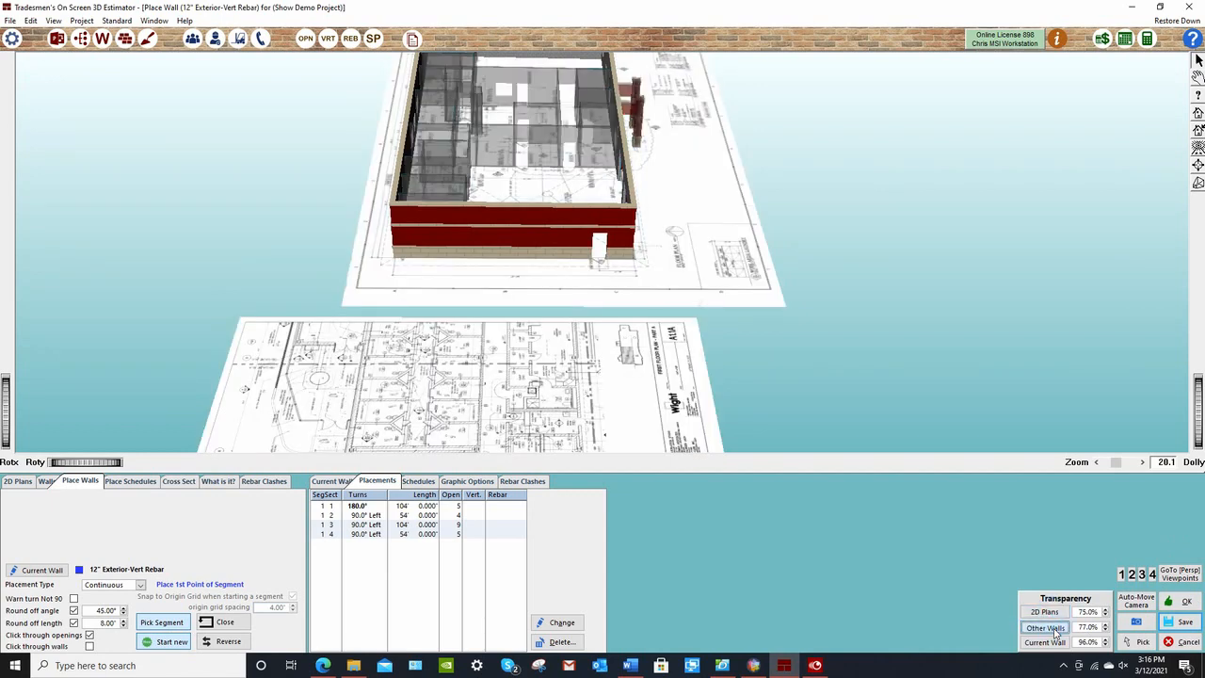
left_click(1052, 629)
left_click(1053, 643)
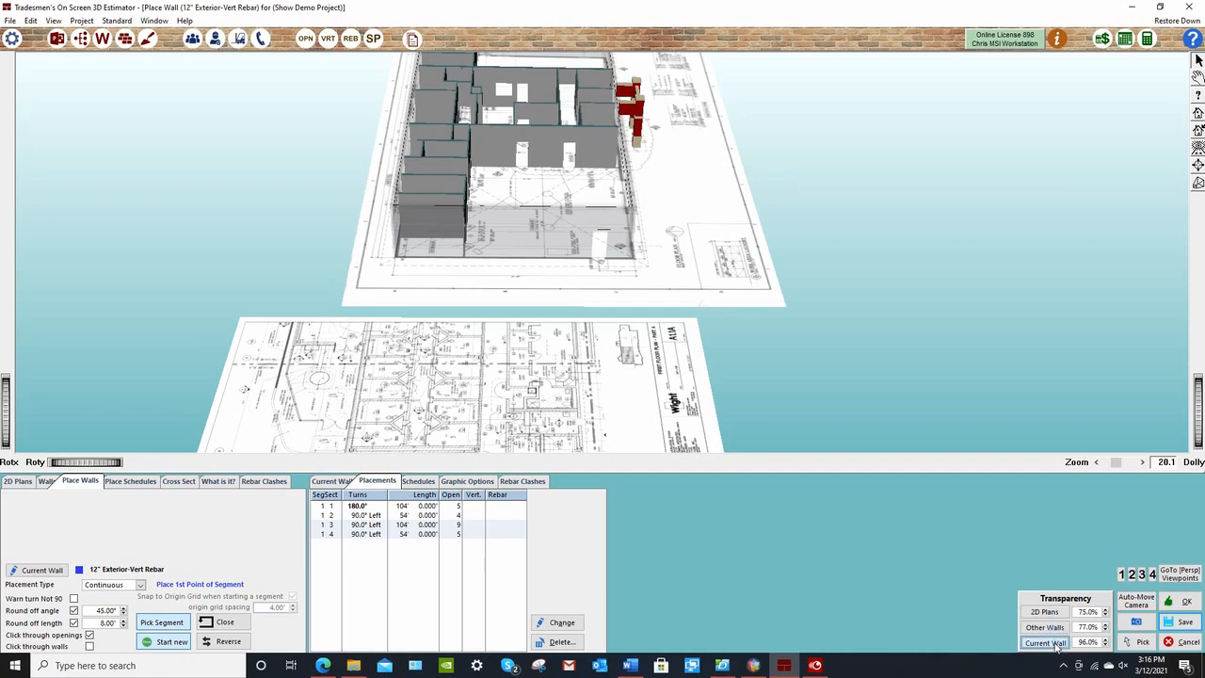
left_click(1053, 643)
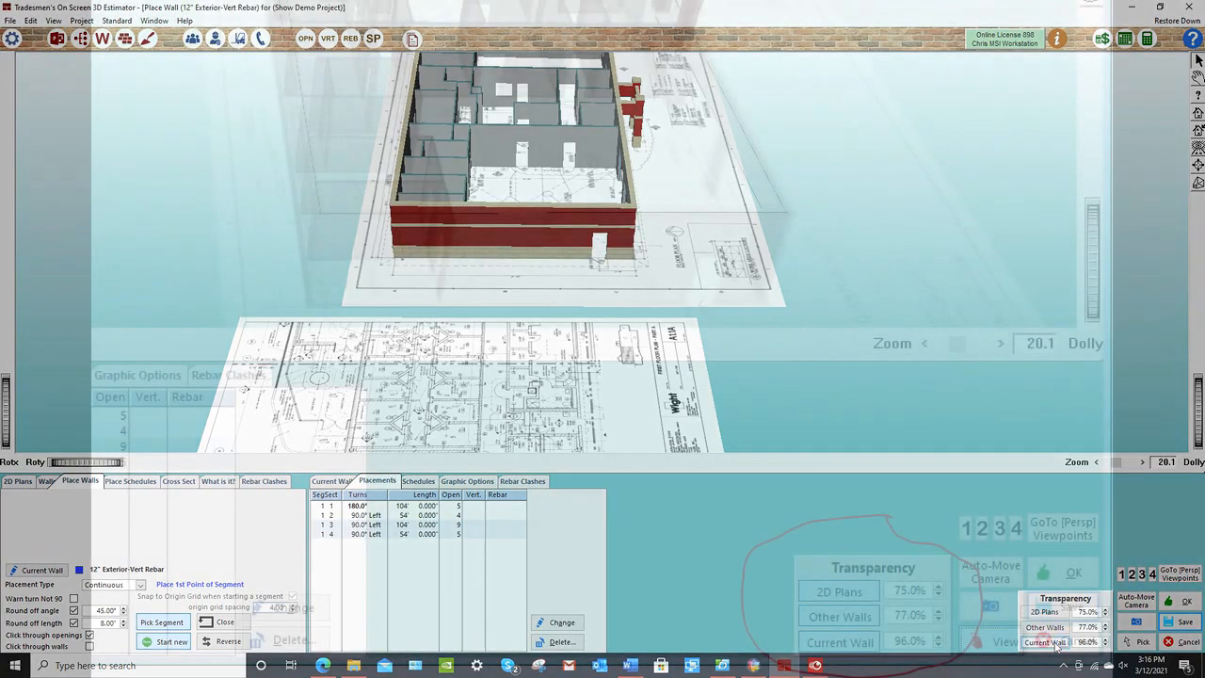